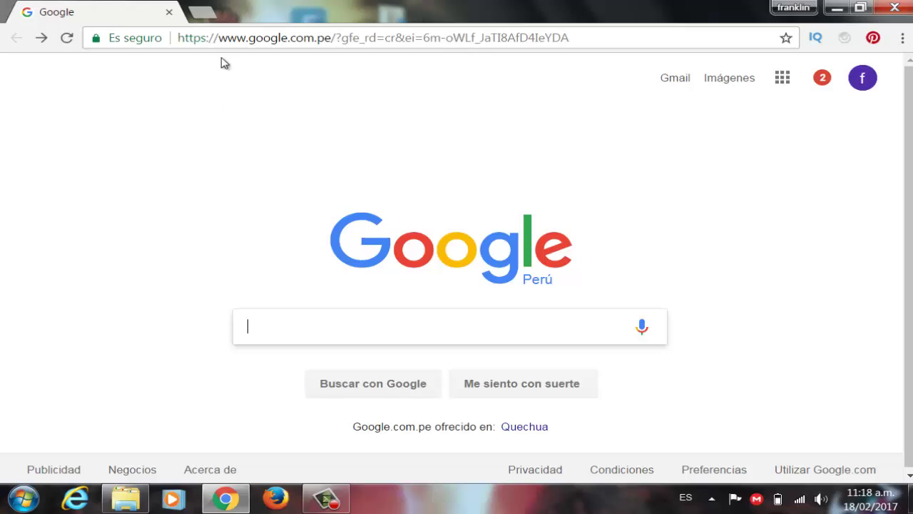
# - Open the cable modem's login page at 192.168.1.1
pyautogui.click(236, 41)
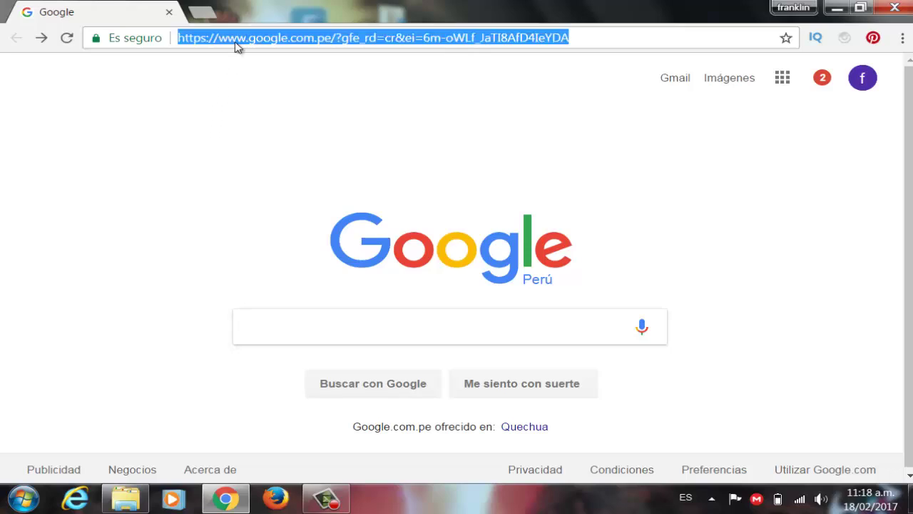
pyautogui.write('19')
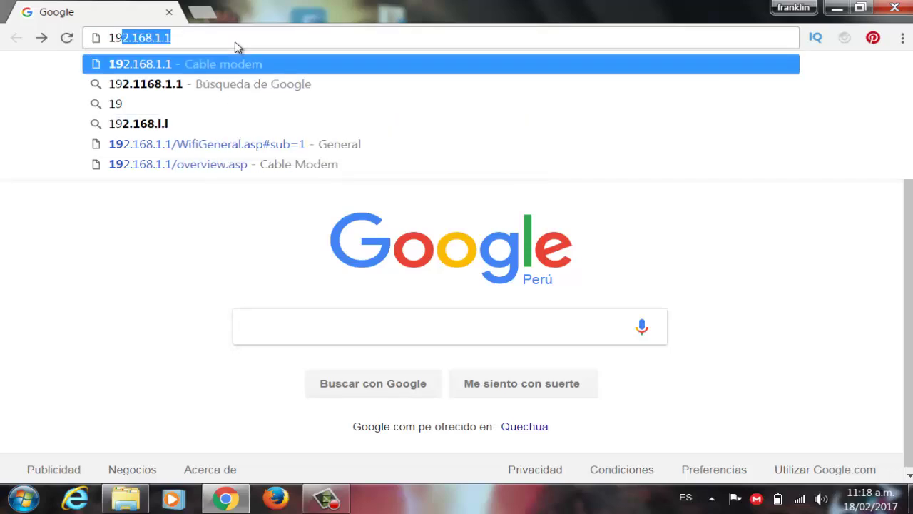
pyautogui.write('2.16')
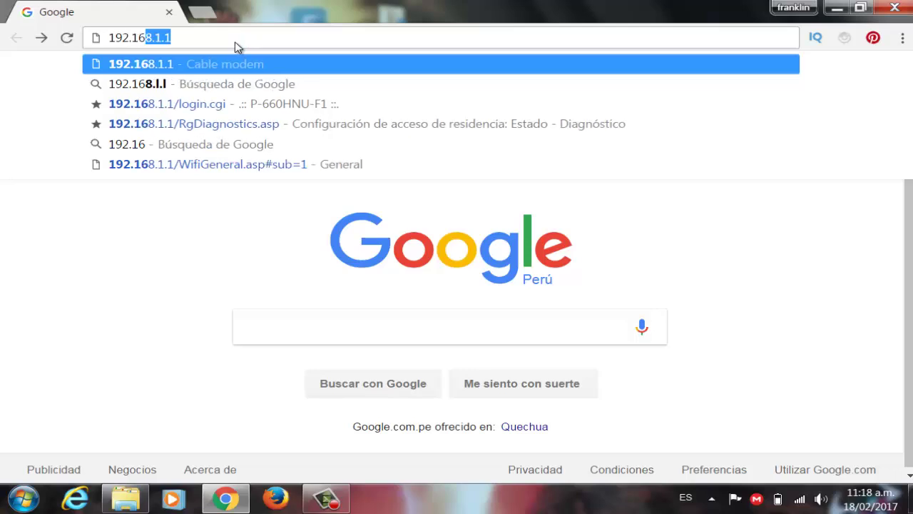
pyautogui.write('8.1.1')
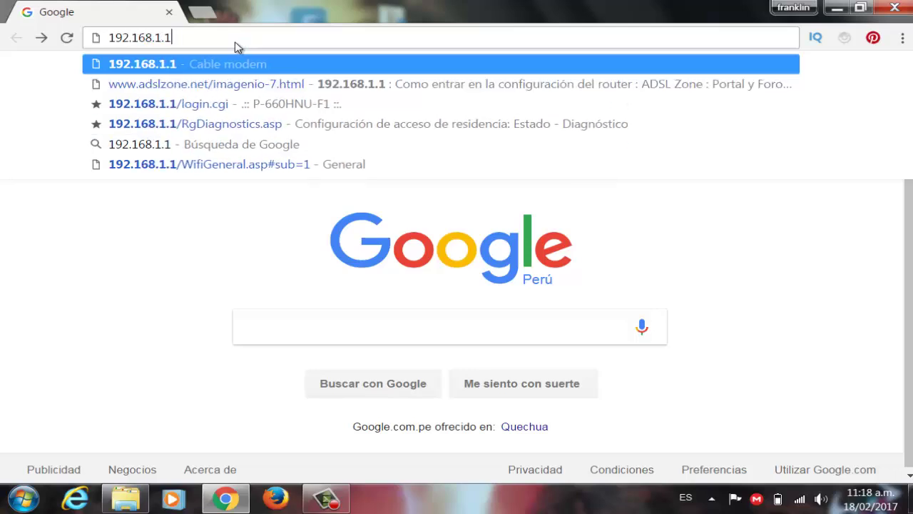
pyautogui.press('Return')
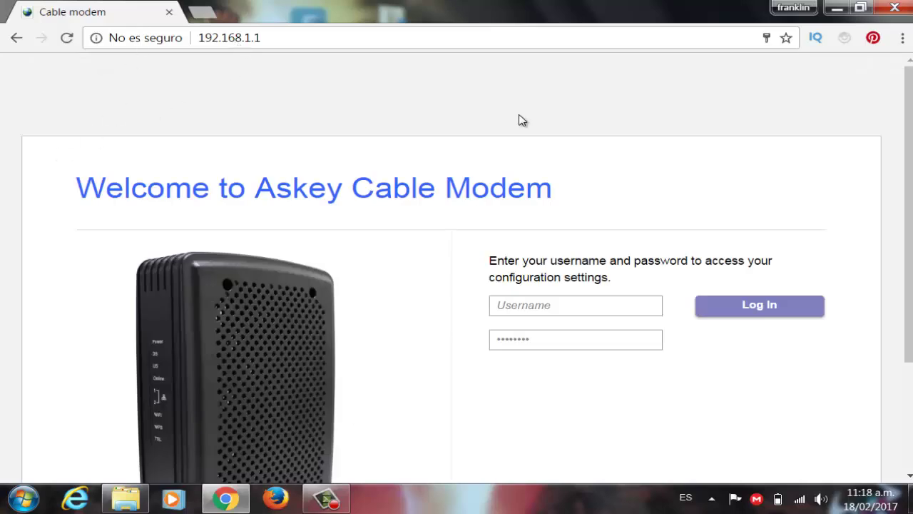
# - Log in to the modem with the username admin, replacing the prefilled password with the account password
pyautogui.scroll(-2, 468, 114)
pyautogui.scroll(1, 469, 116)
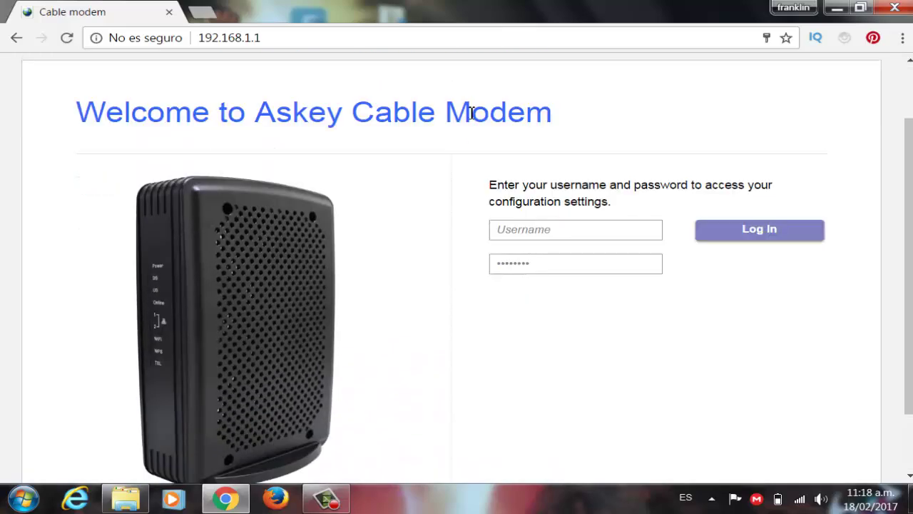
pyautogui.click(549, 229)
pyautogui.click(530, 251)
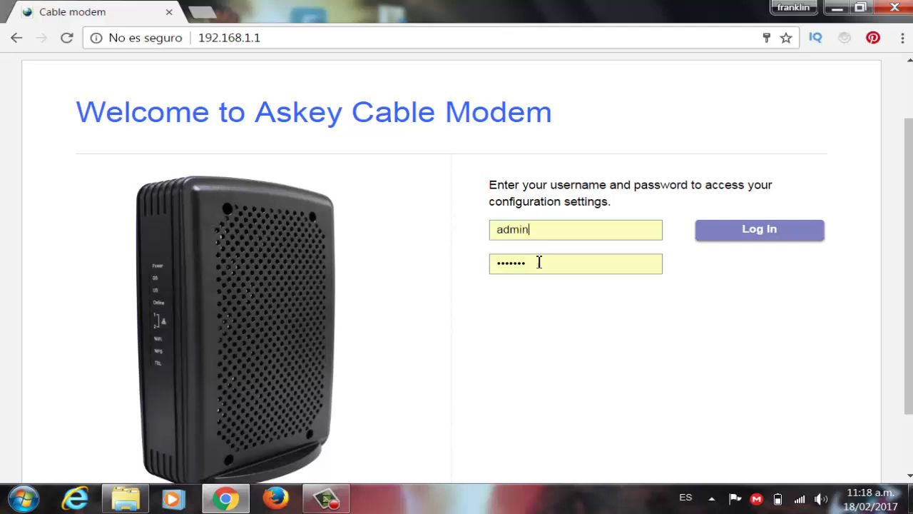
pyautogui.click(545, 268)
pyautogui.press('BackSpace')
pyautogui.press('BackSpace')
pyautogui.press('BackSpace')
pyautogui.press('BackSpace')
pyautogui.press('BackSpace')
pyautogui.press('BackSpace')
pyautogui.press('BackSpace')
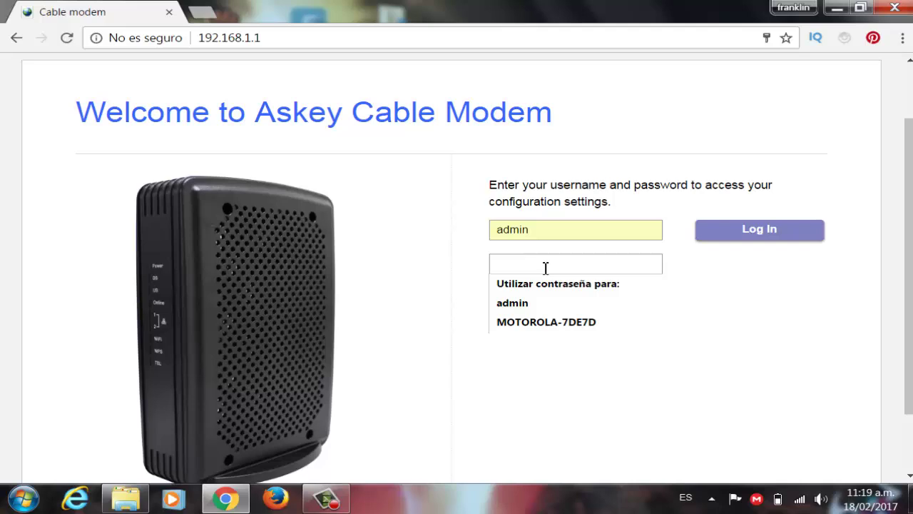
pyautogui.hotkey('ctrl', 'v')
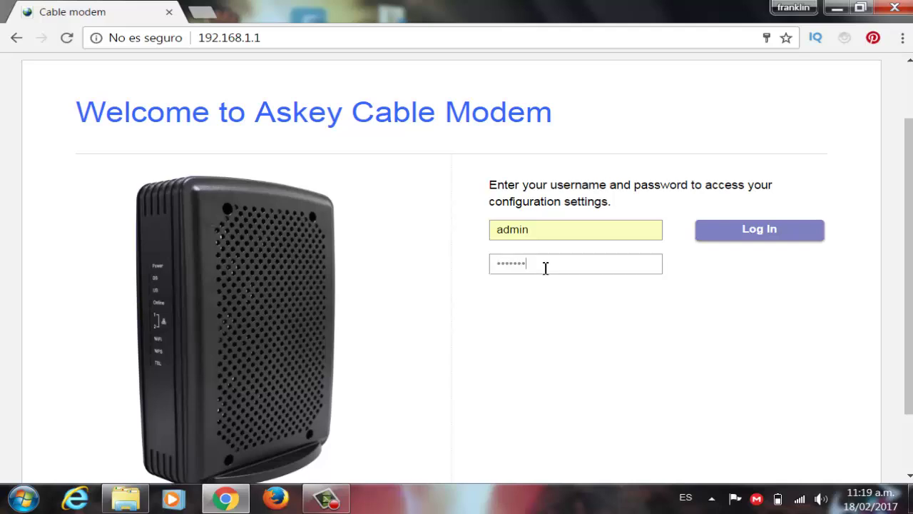
pyautogui.click(785, 240)
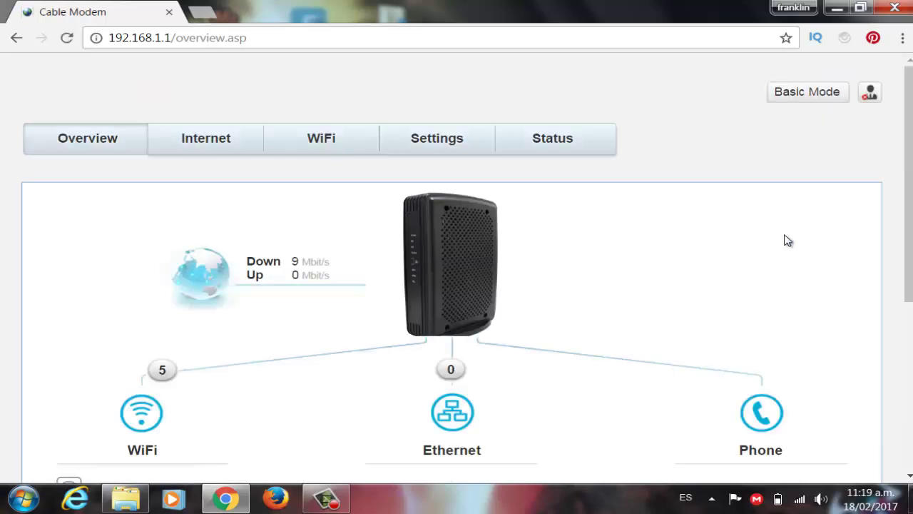
# - Examine the modem's downstream channel status for SNR and power, and the upstream channel status
pyautogui.click(552, 142)
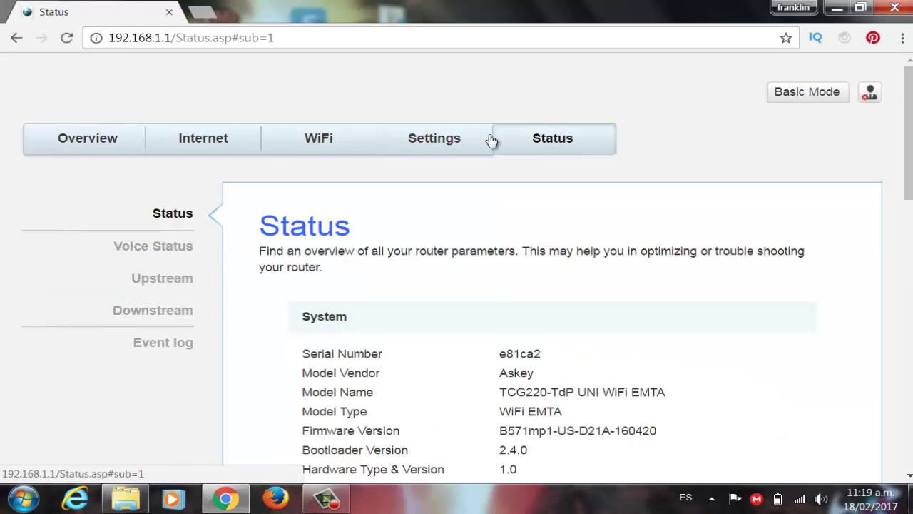
pyautogui.click(156, 312)
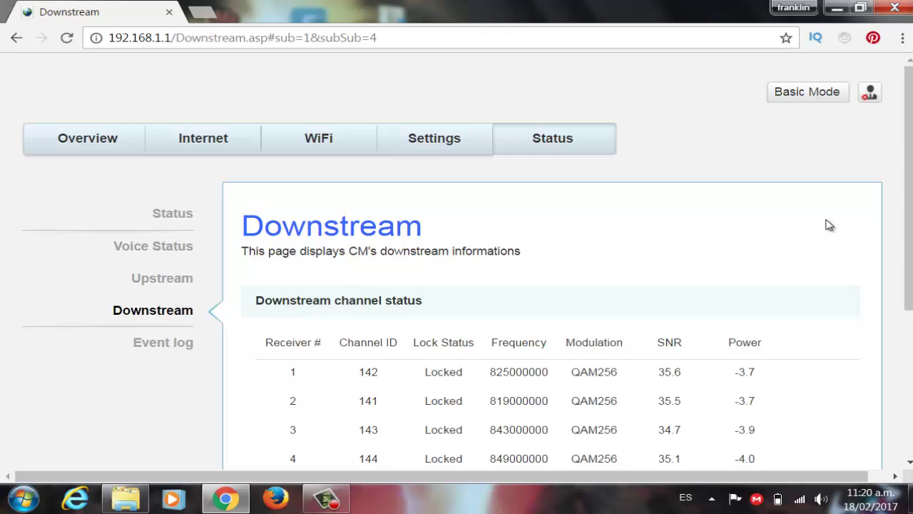
pyautogui.scroll(-2, 830, 225)
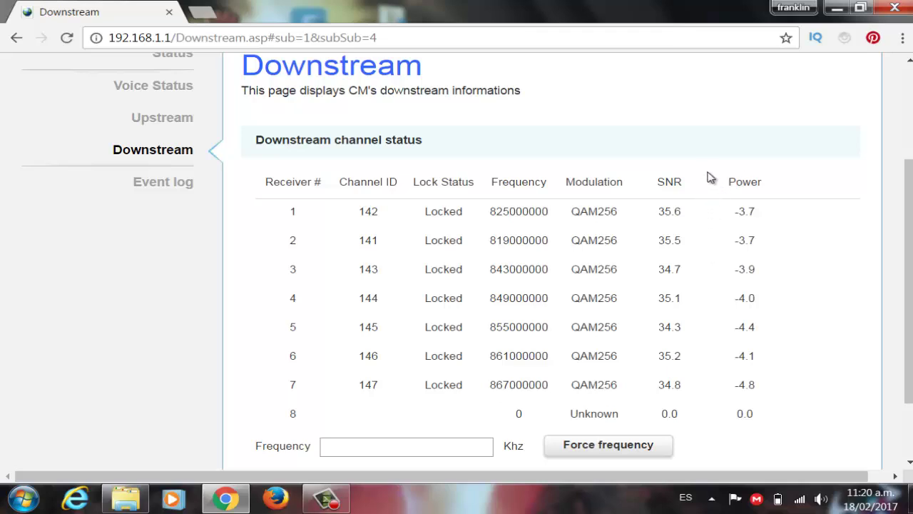
pyautogui.moveTo(713, 199); pyautogui.dragTo(721, 179)
pyautogui.click(164, 120)
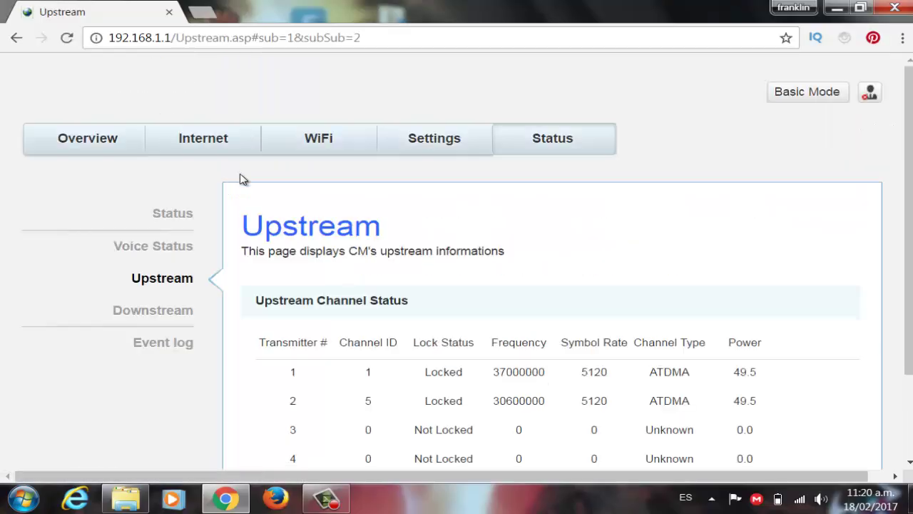
pyautogui.scroll(-1, 644, 257)
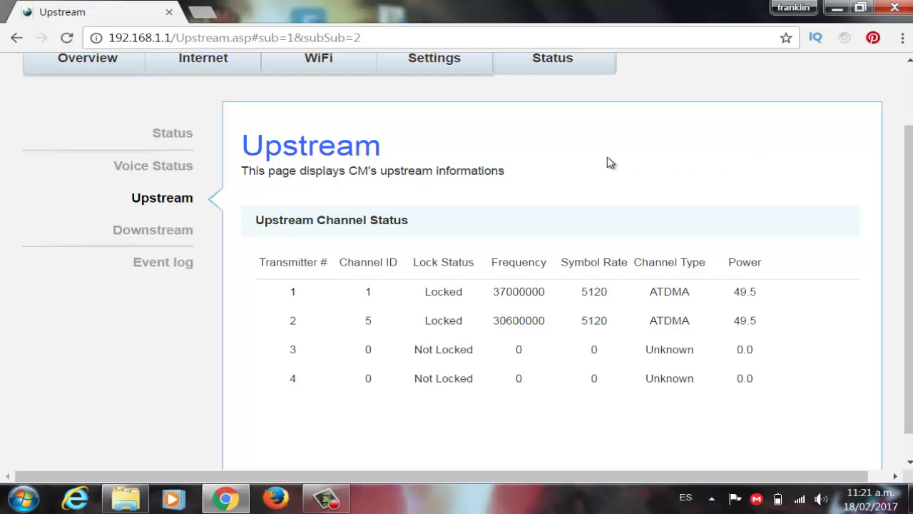
# - Run the Windows command ping 200.48.225.130 -t and move its window lower over the modem page
pyautogui.press('super+r')
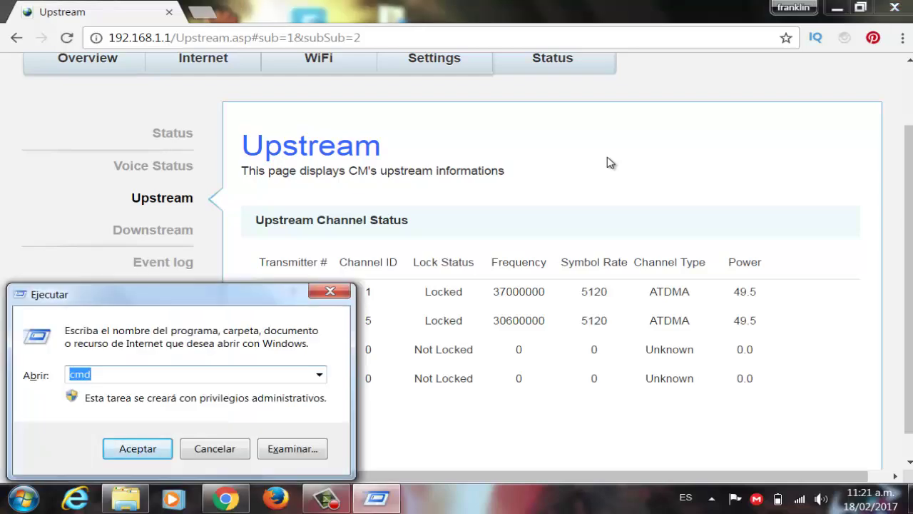
pyautogui.write('ping')
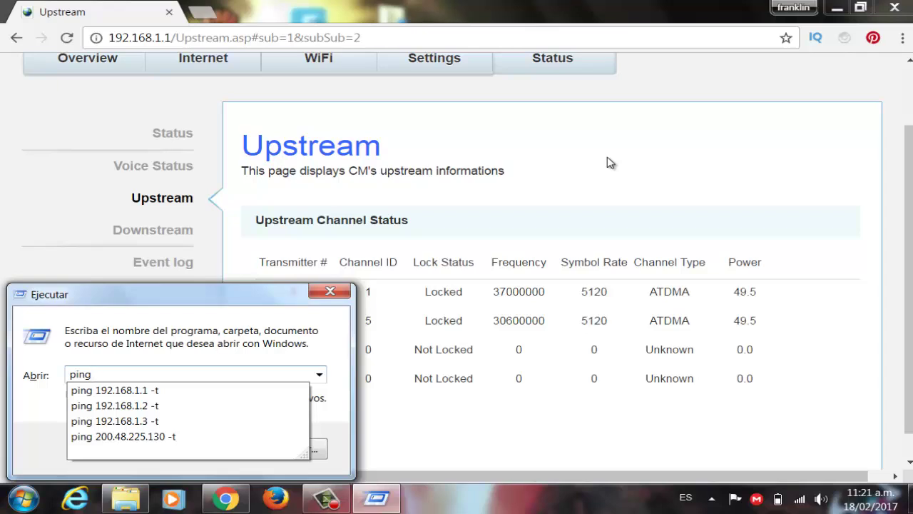
pyautogui.write(' 200.')
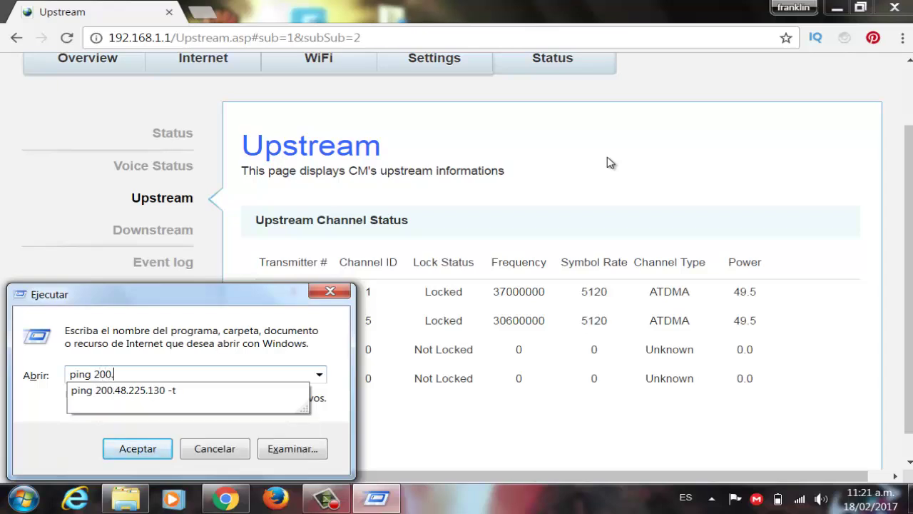
pyautogui.press('Down')
pyautogui.press('Return')
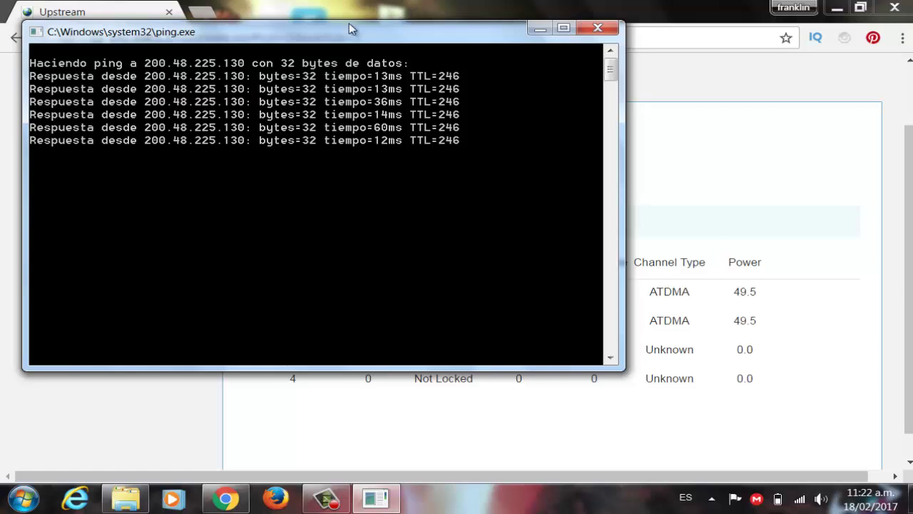
pyautogui.moveTo(351, 34); pyautogui.dragTo(344, 112)
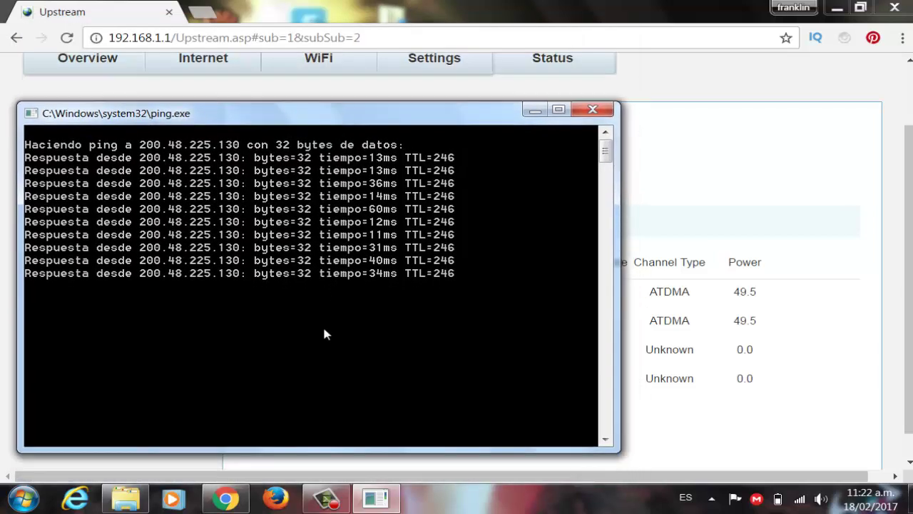